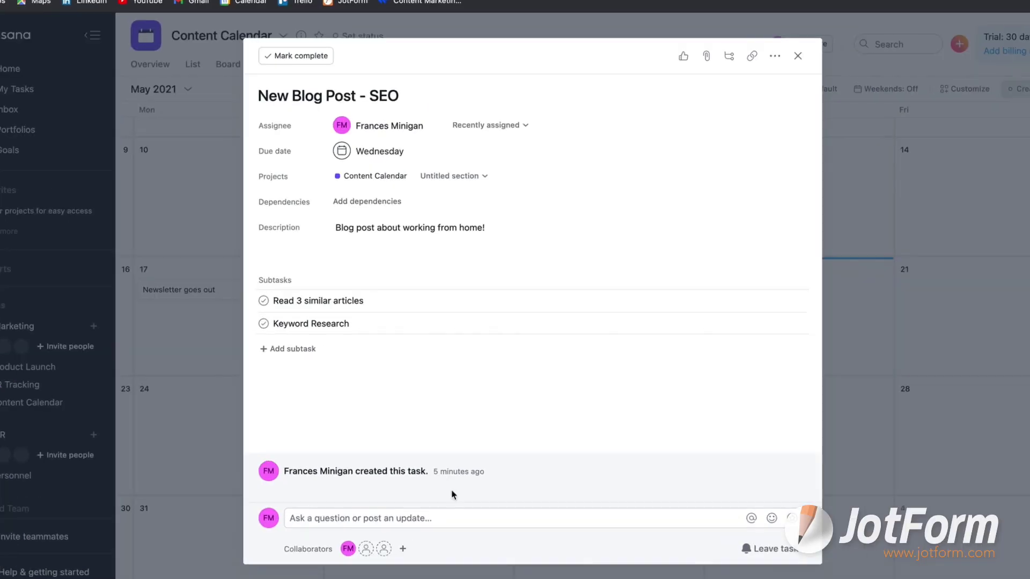
Step: Post a comment on the New Blog Post - SEO task asking someone to upload the keywords
{"action": "left_click", "coordinate": [451, 518]}
{"action": "type", "text": "He"}
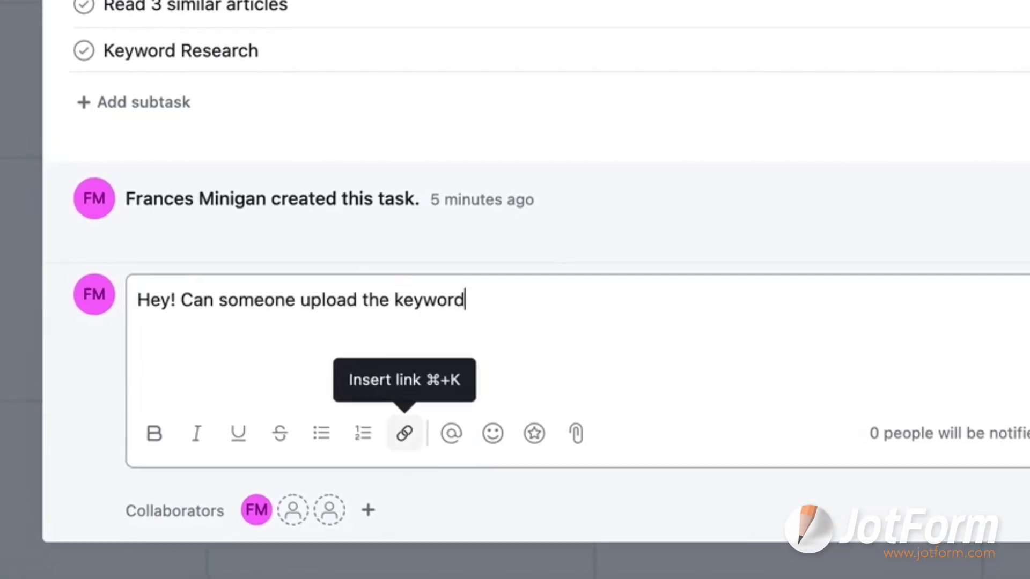
{"action": "type", "text": "g?"}
{"action": "left_click", "coordinate": [868, 439]}
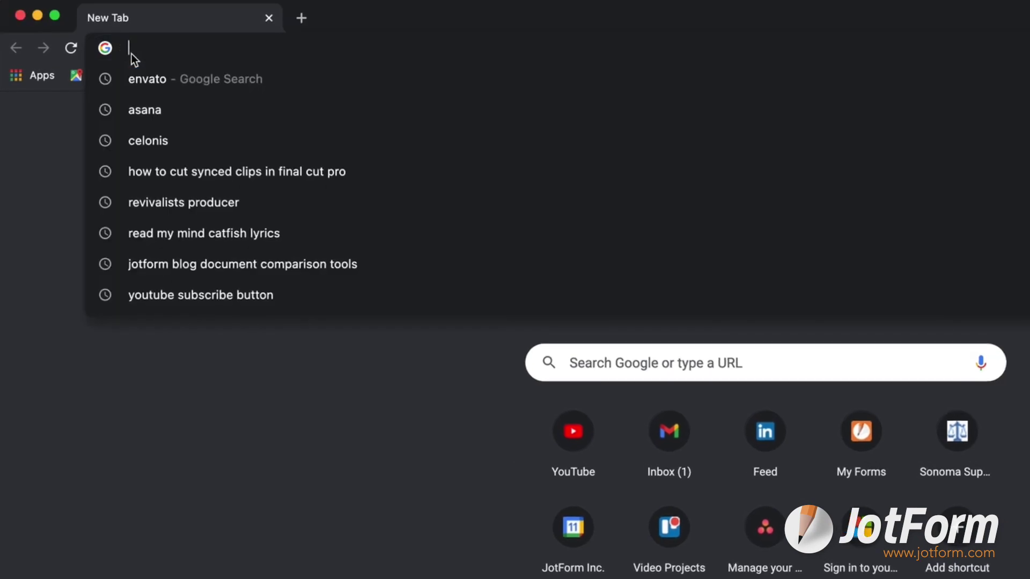
Step: Go to asana.com in a new tab and start the free trial signup
{"action": "type", "text": "Asana.c"}
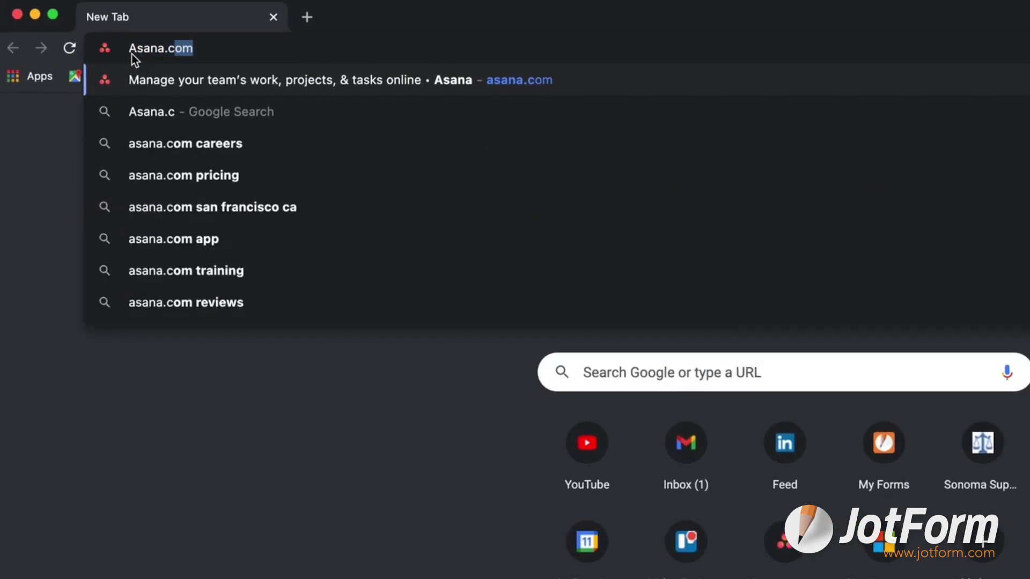
{"action": "key", "text": "Return"}
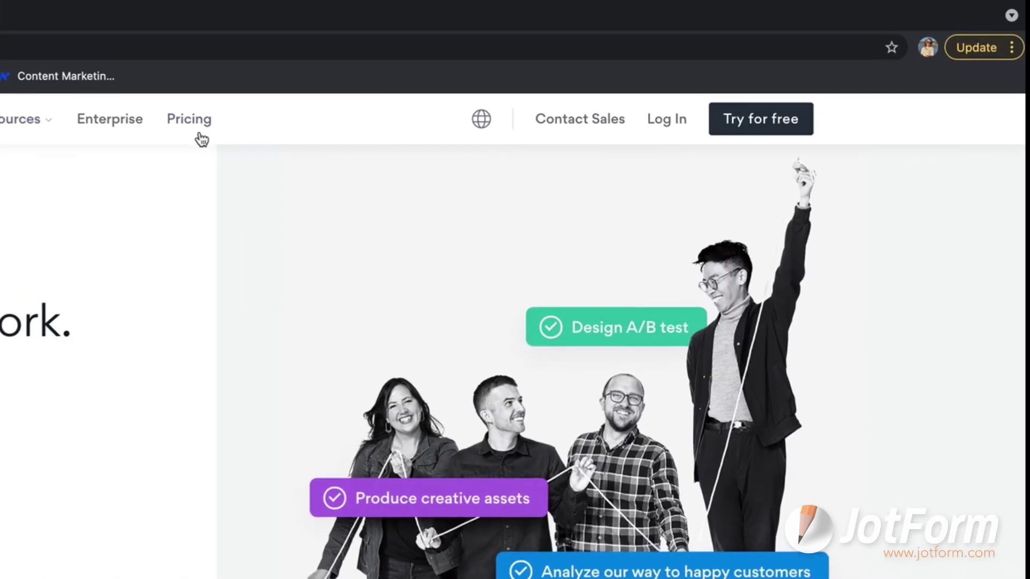
{"action": "left_click", "coordinate": [767, 129]}
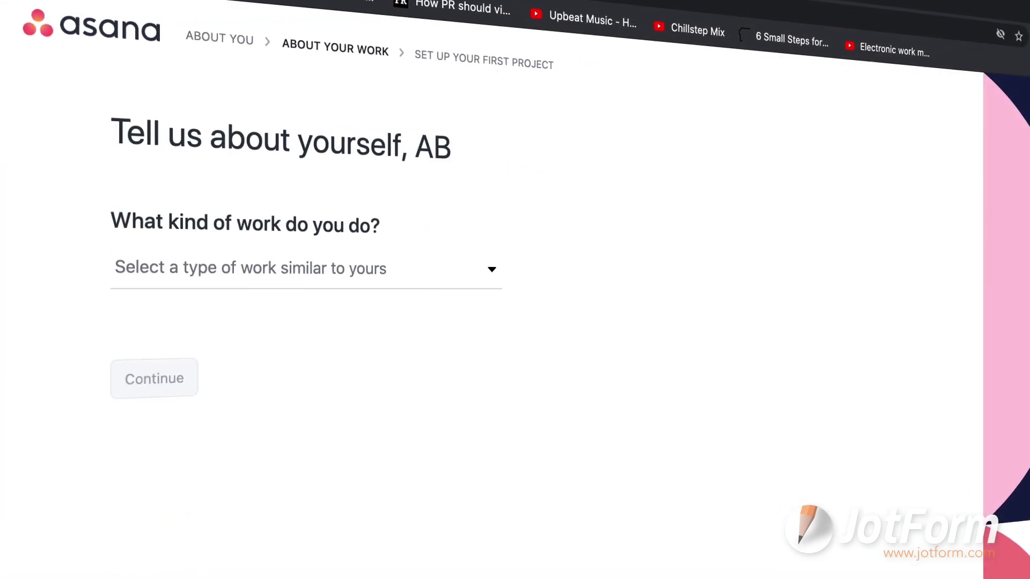
Step: Answer the signup questions: Marketing as the work type, managed on kanban boards
{"action": "left_click", "coordinate": [485, 268]}
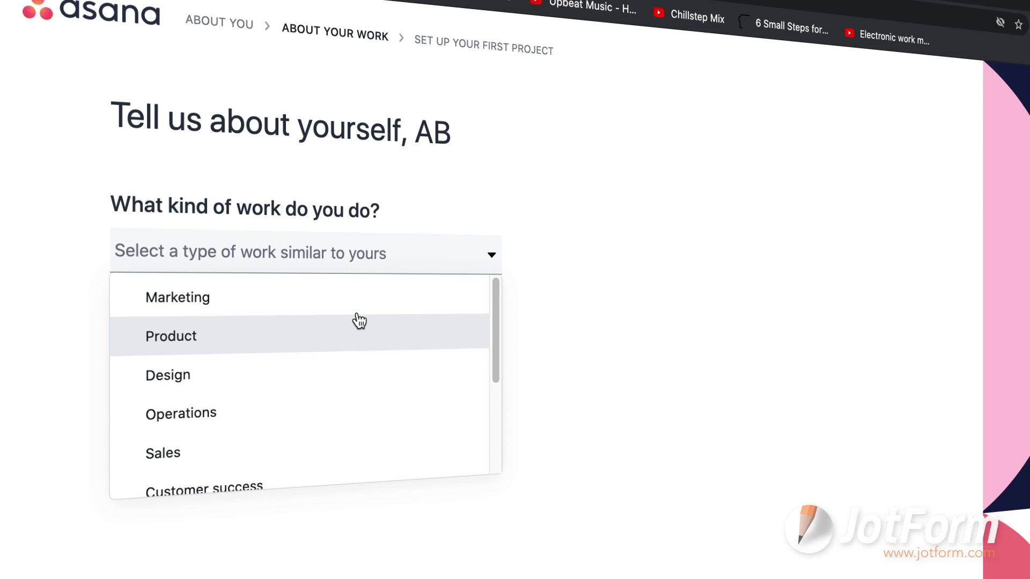
{"action": "left_click", "coordinate": [231, 297]}
{"action": "left_click", "coordinate": [154, 378]}
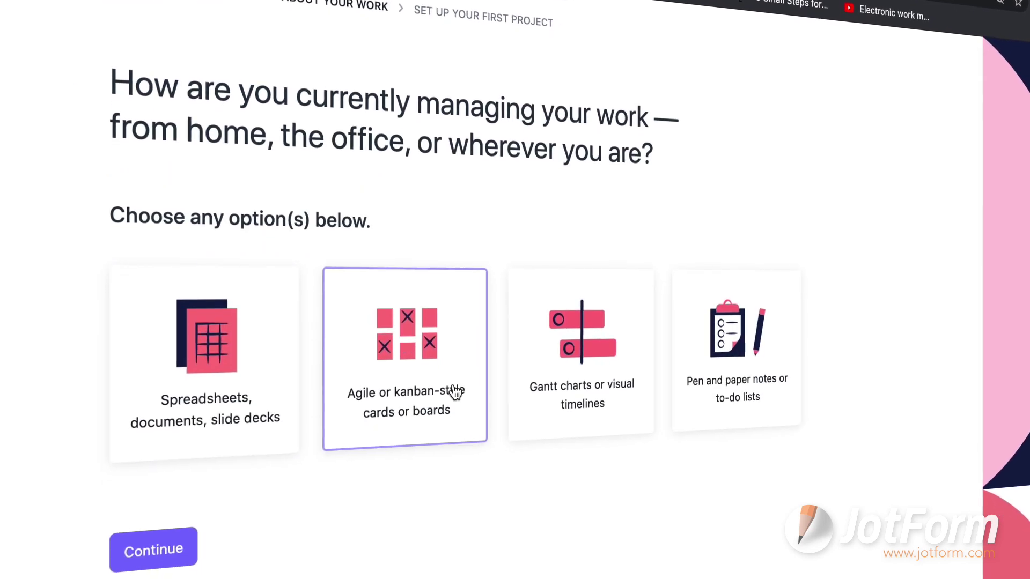
{"action": "left_click", "coordinate": [448, 432]}
{"action": "left_click", "coordinate": [192, 532]}
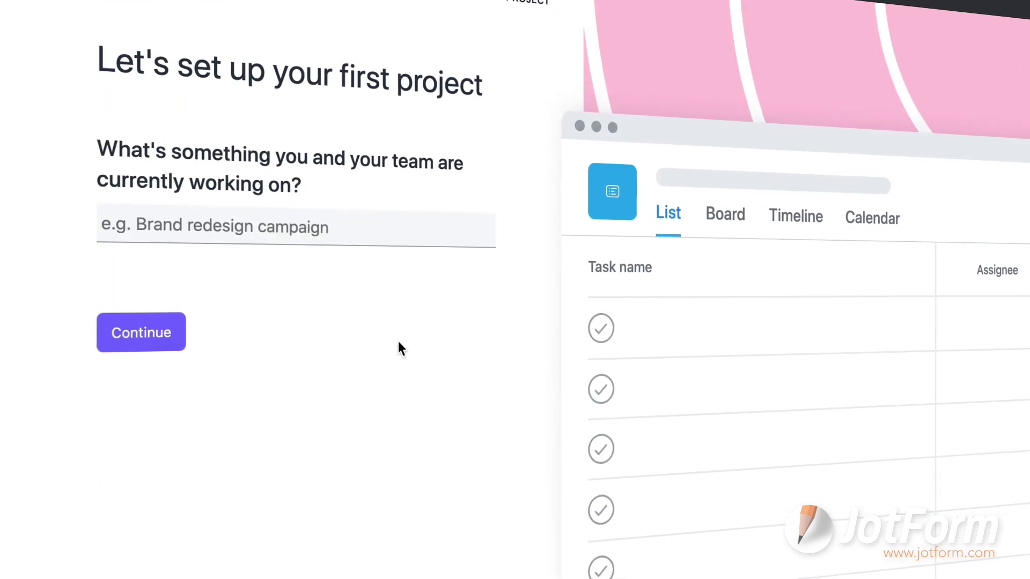
Step: Name the first project Launch with tasks Competitor research, Landing page design and PR, keeping To do/Doing/Done sections
{"action": "type", "text": "Launch"}
{"action": "left_click", "coordinate": [161, 343]}
{"action": "type", "text": "Competitor research"}
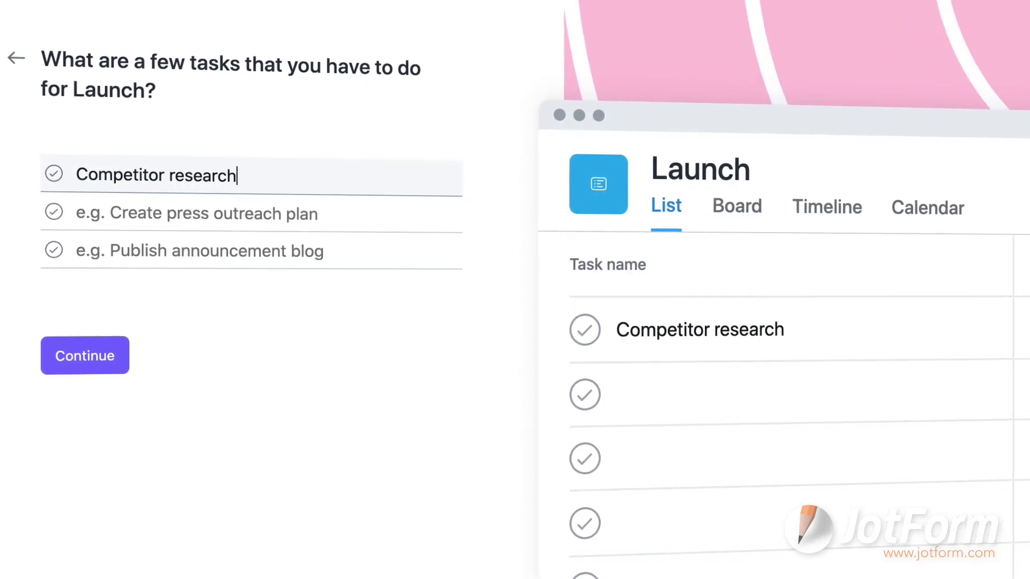
{"action": "left_click", "coordinate": [246, 217]}
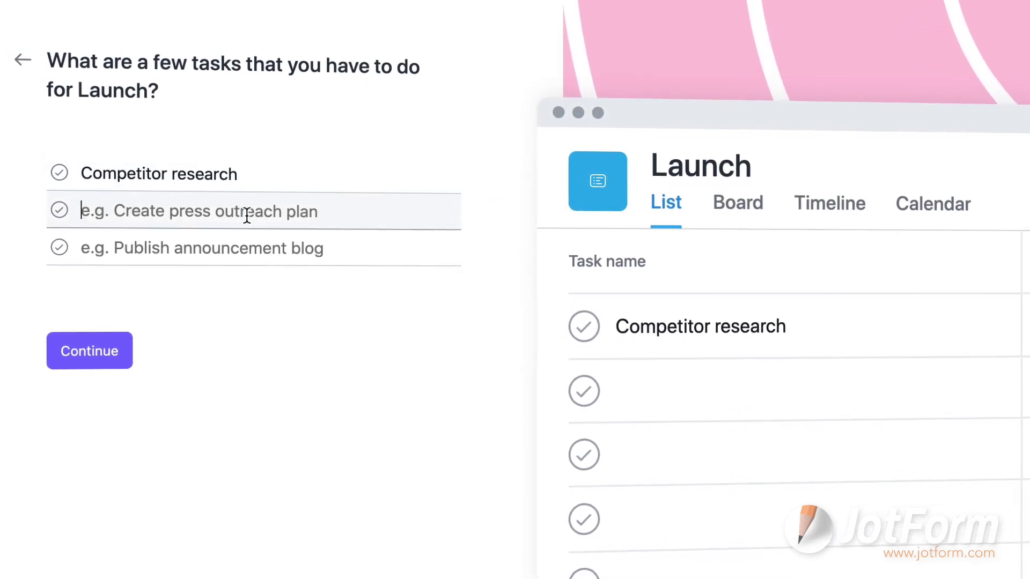
{"action": "type", "text": "Landing page de"}
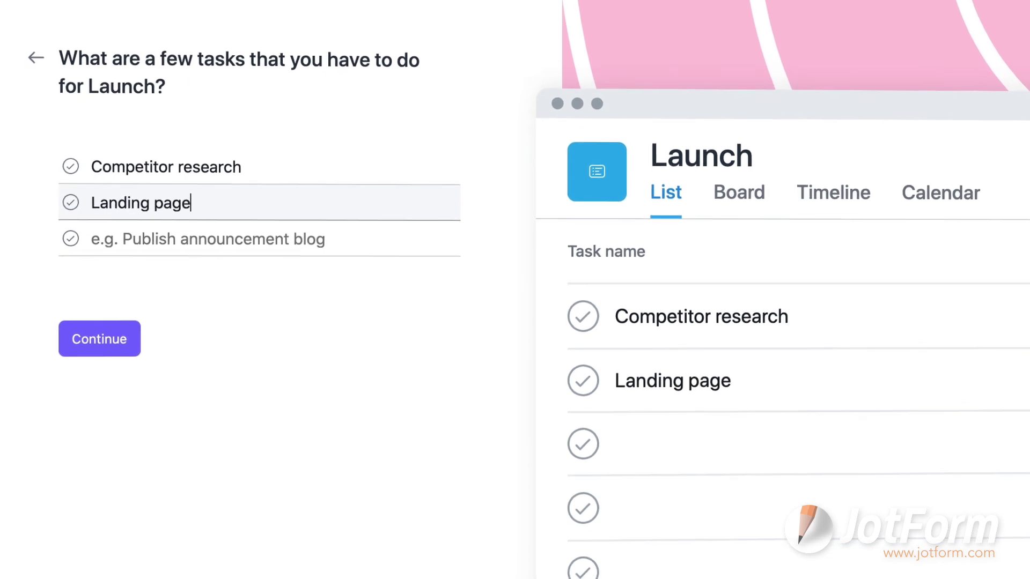
{"action": "type", "text": "sign"}
{"action": "left_click", "coordinate": [244, 236]}
{"action": "type", "text": "PR"}
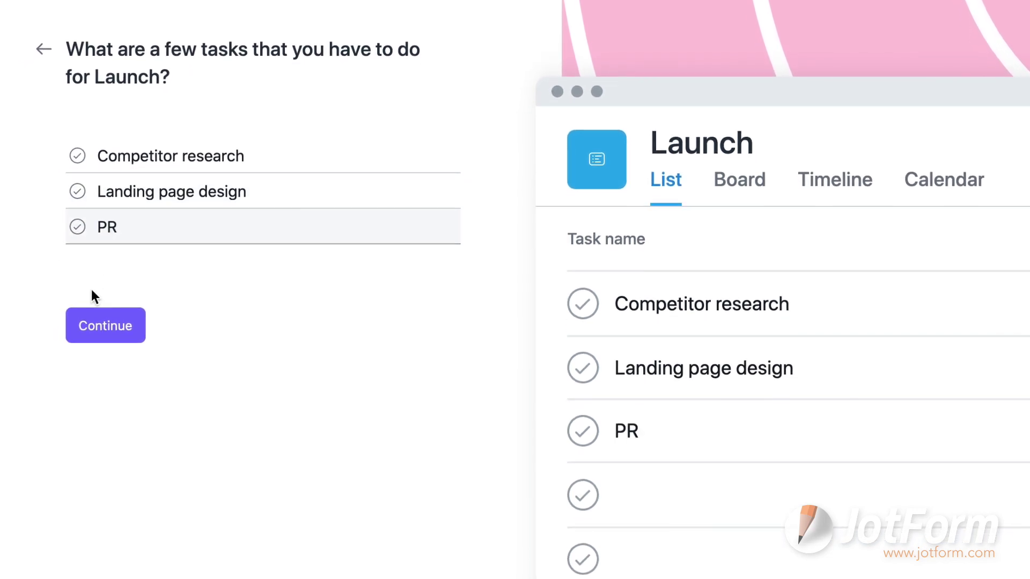
{"action": "left_click", "coordinate": [101, 333]}
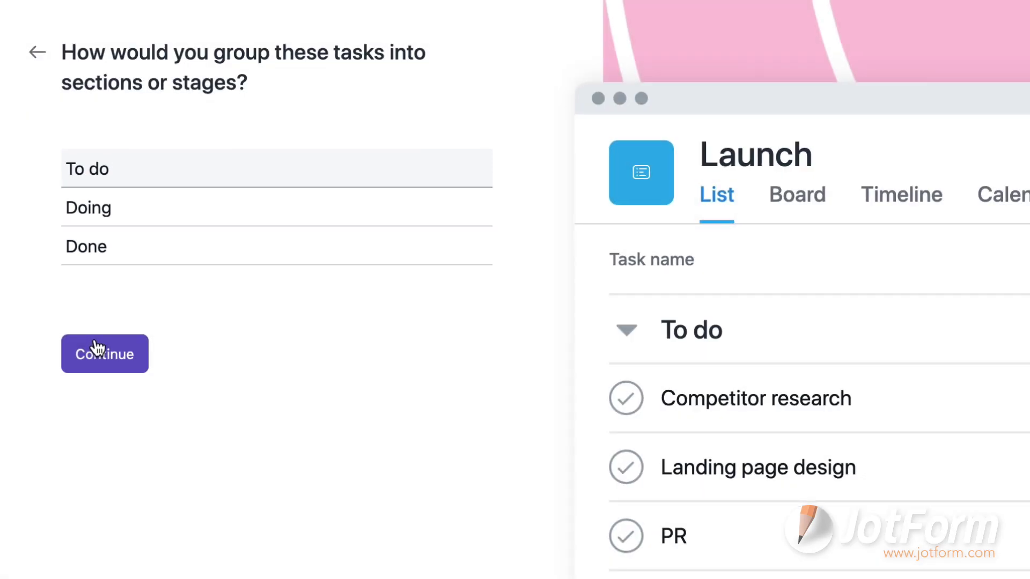
{"action": "left_click", "coordinate": [96, 349]}
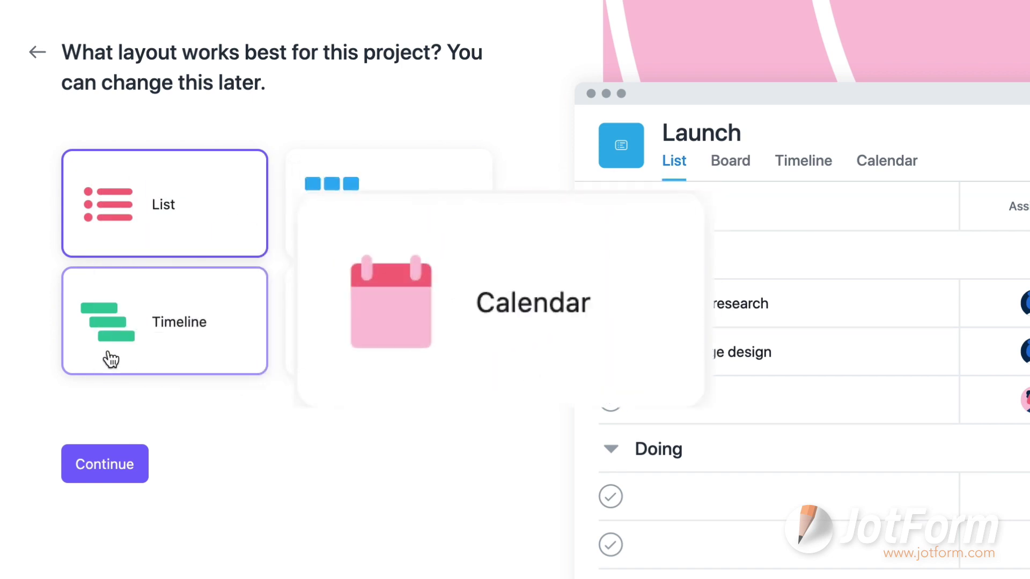
Step: Choose the Board layout, invite a teammate by e-mail, and continue with the free version
{"action": "left_click", "coordinate": [300, 167]}
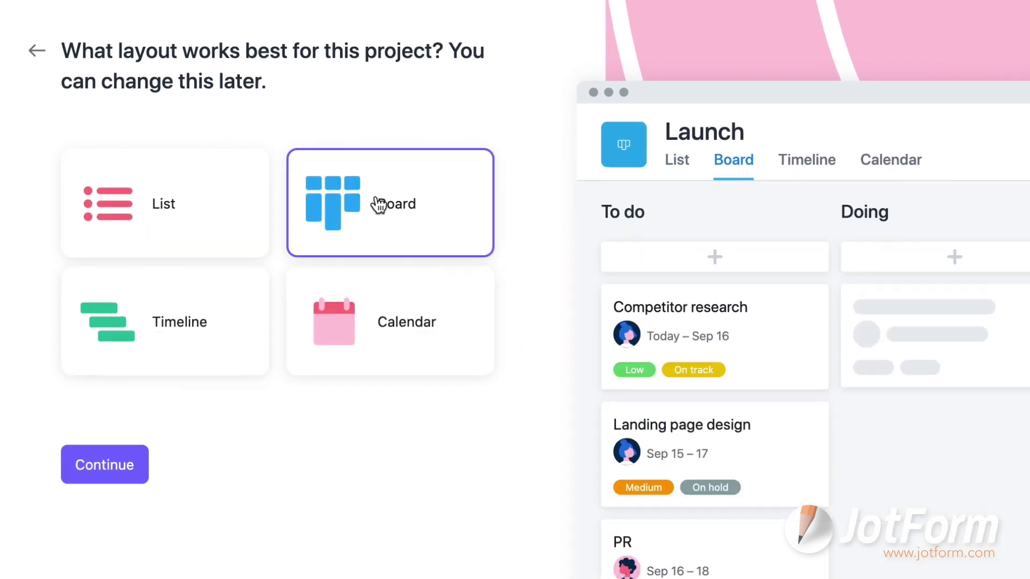
{"action": "left_click", "coordinate": [120, 472]}
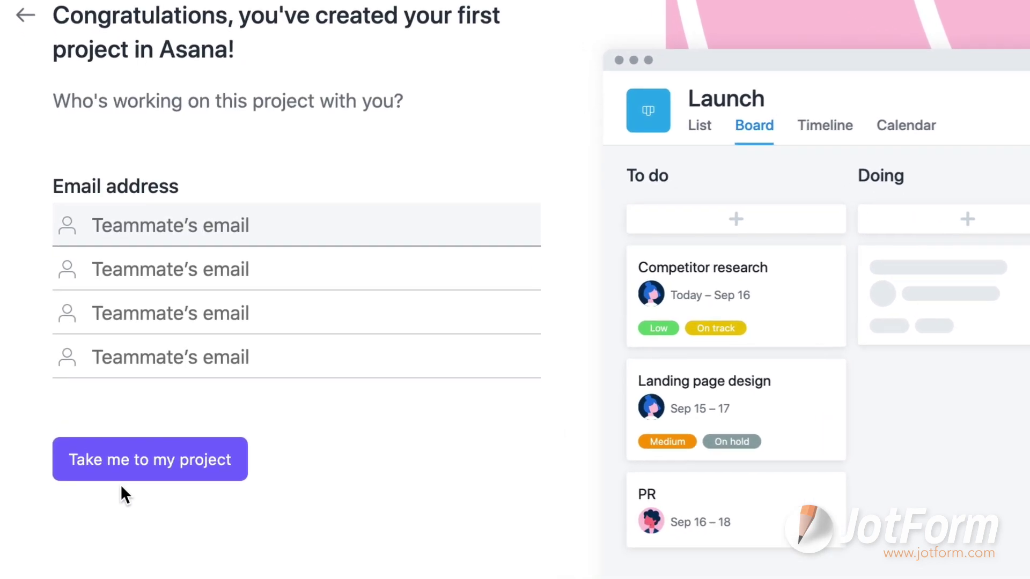
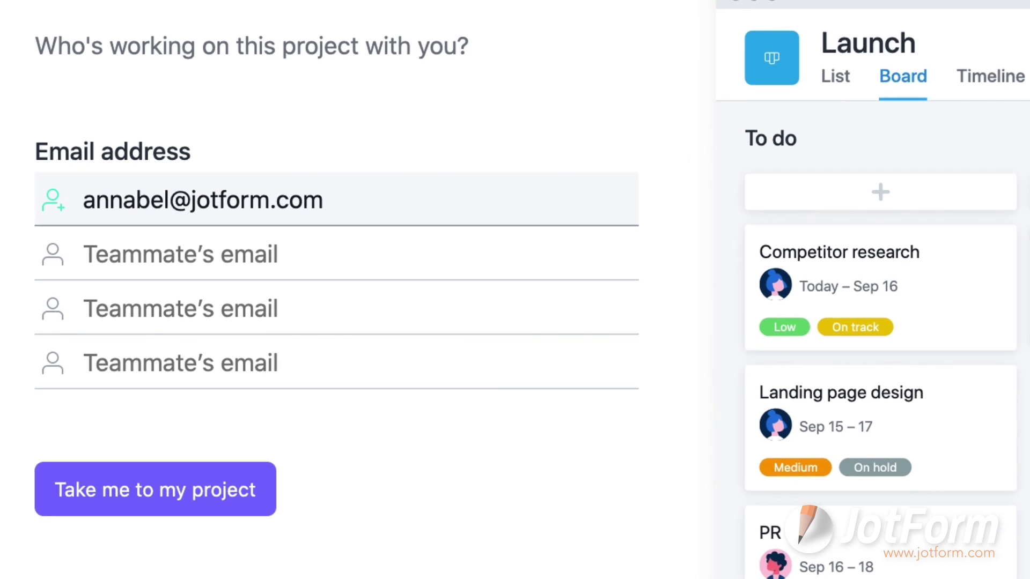
{"action": "left_click", "coordinate": [172, 485]}
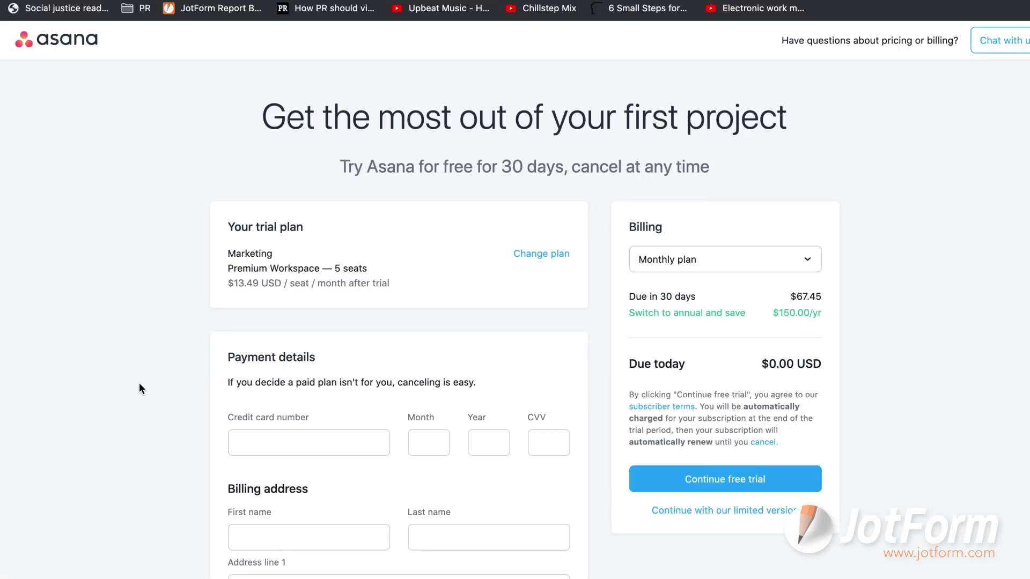
{"action": "scroll", "coordinate": [823, 423], "scroll_direction": "down", "scroll_amount": 2}
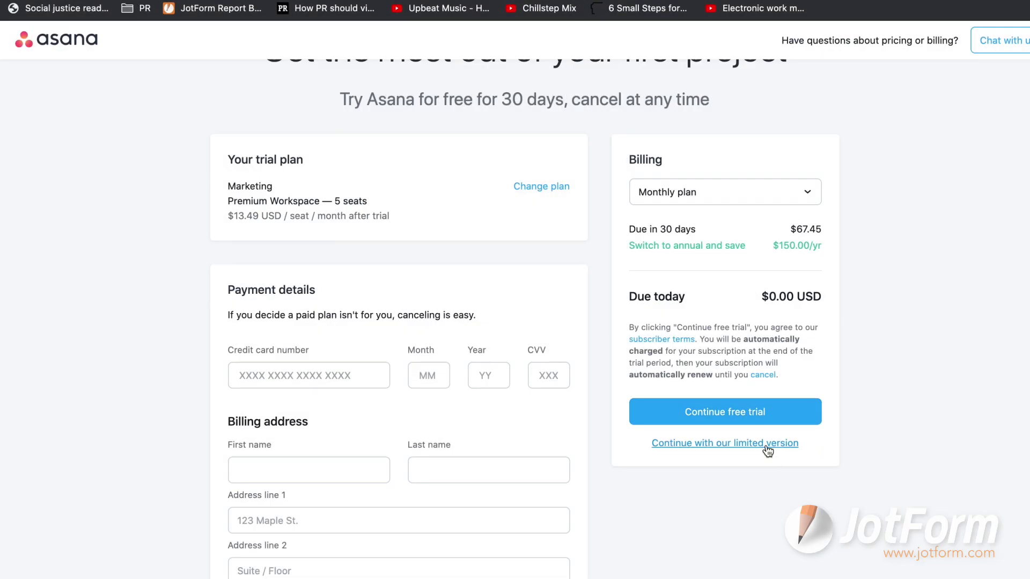
{"action": "left_click", "coordinate": [768, 450]}
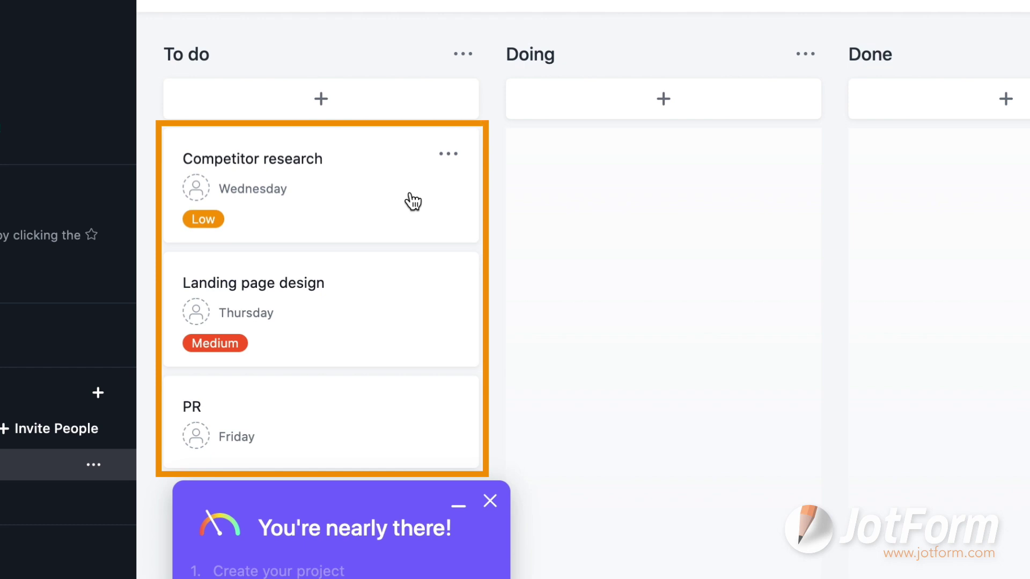
Step: Assign Competitor research to the teammate, due the 18th, add to new Marketing project, High priority
{"action": "left_click", "coordinate": [413, 201]}
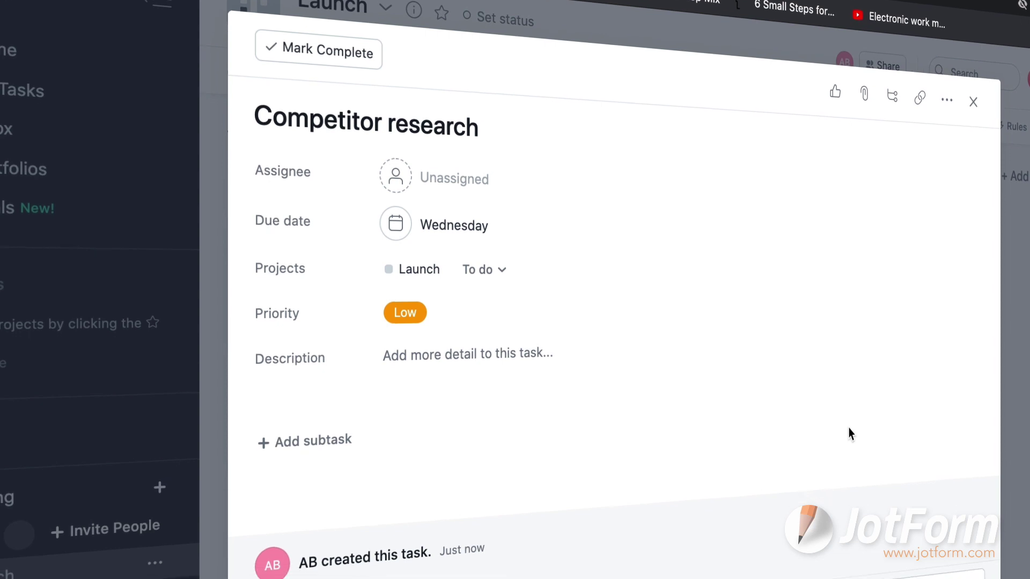
{"action": "left_click", "coordinate": [483, 150]}
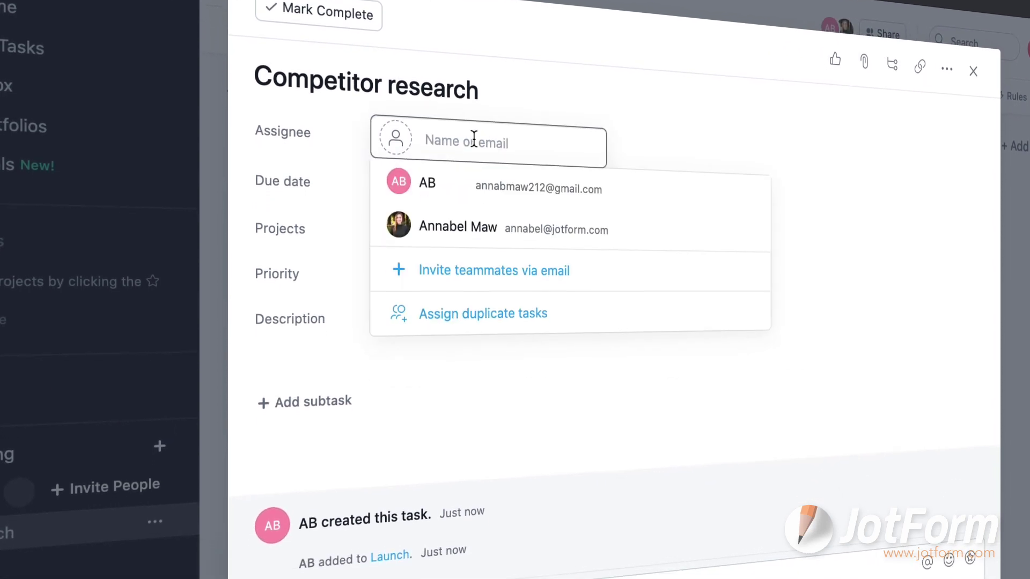
{"action": "left_click", "coordinate": [480, 240]}
{"action": "left_click", "coordinate": [456, 199]}
{"action": "left_click", "coordinate": [559, 340]}
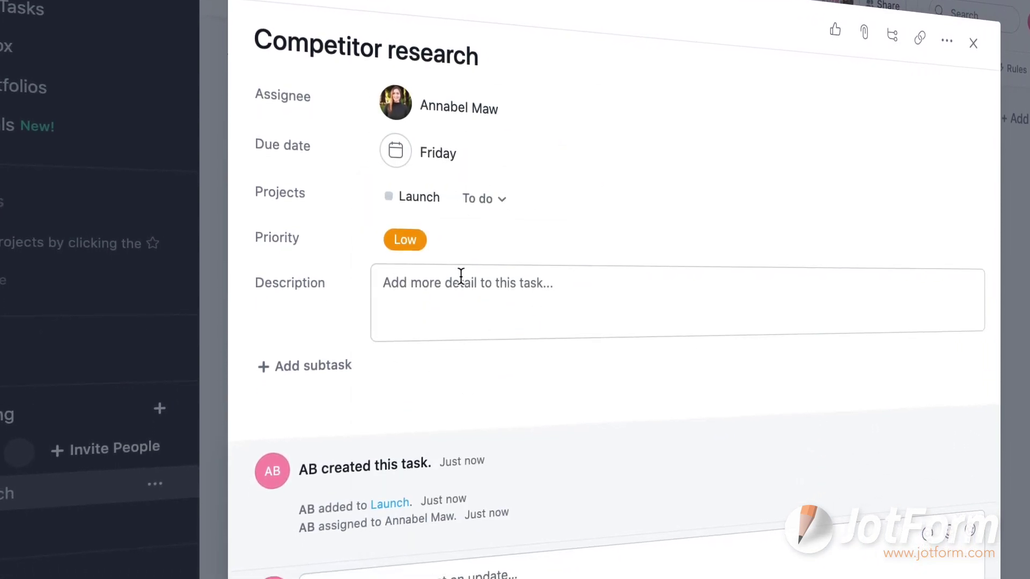
{"action": "left_click", "coordinate": [558, 193]}
{"action": "type", "text": "Marketing"}
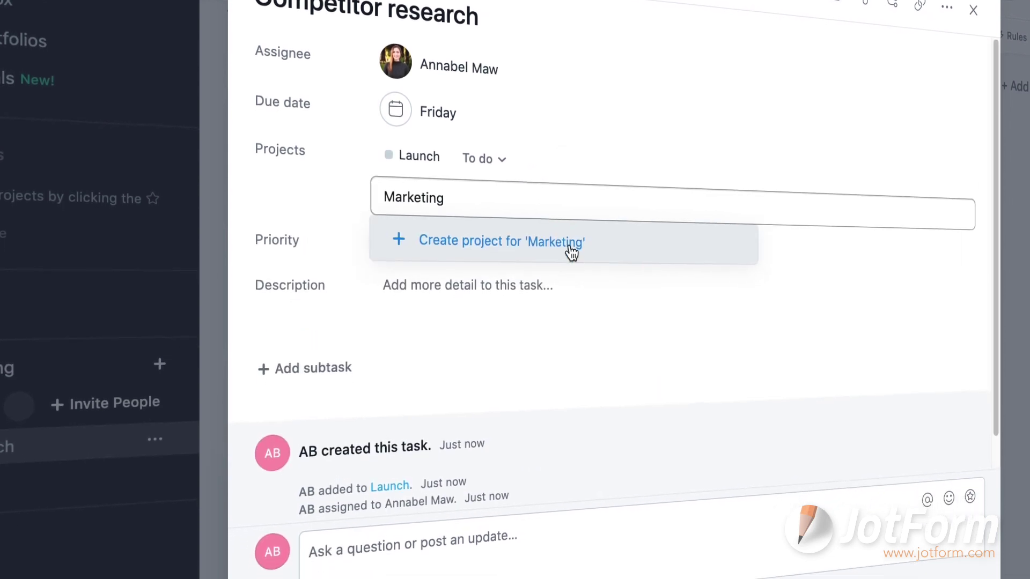
{"action": "left_click", "coordinate": [570, 252]}
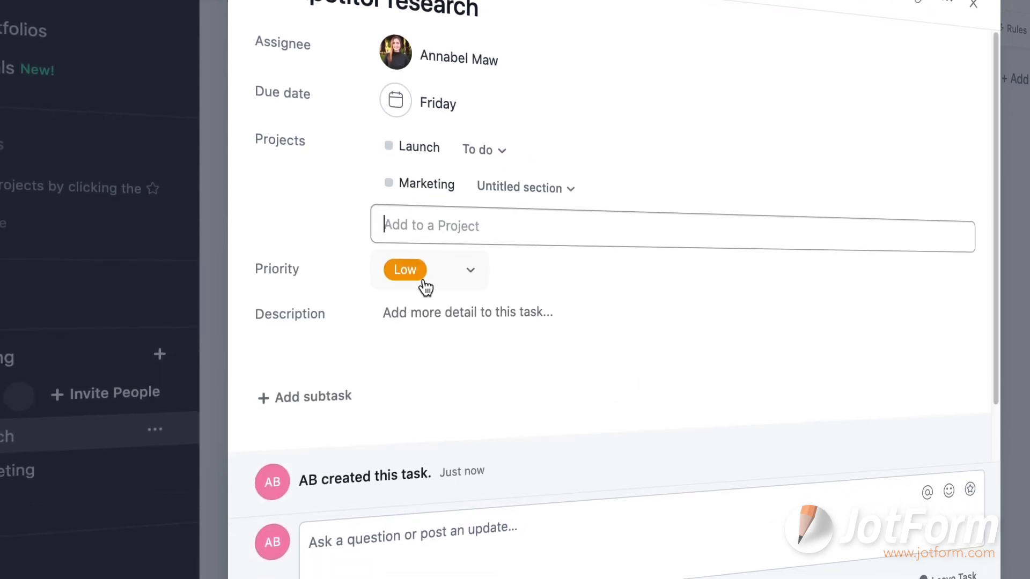
{"action": "left_click", "coordinate": [470, 270]}
Step: Write the task description, fix a misspelling, and make 'top 3' bold, italic and underlined
{"action": "left_click", "coordinate": [460, 379]}
{"action": "left_click", "coordinate": [460, 379]}
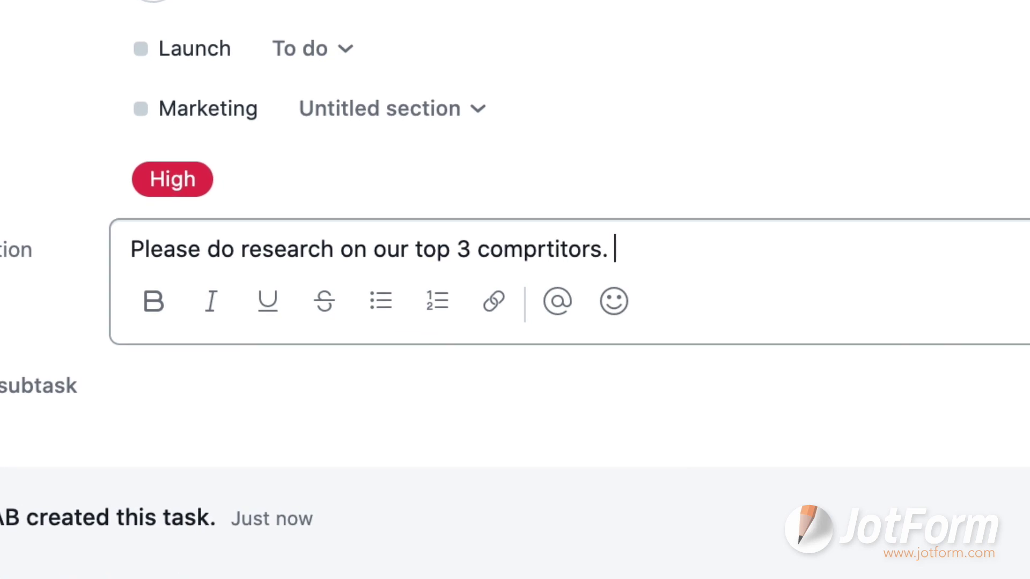
{"action": "right_click", "coordinate": [547, 247]}
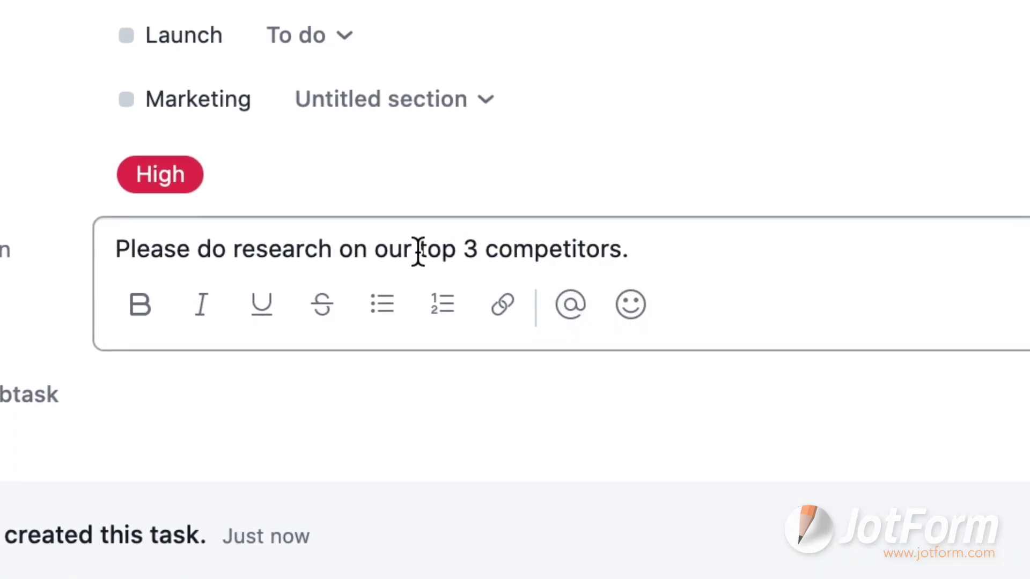
{"action": "left_click_drag", "start_coordinate": [421, 250], "coordinate": [480, 248]}
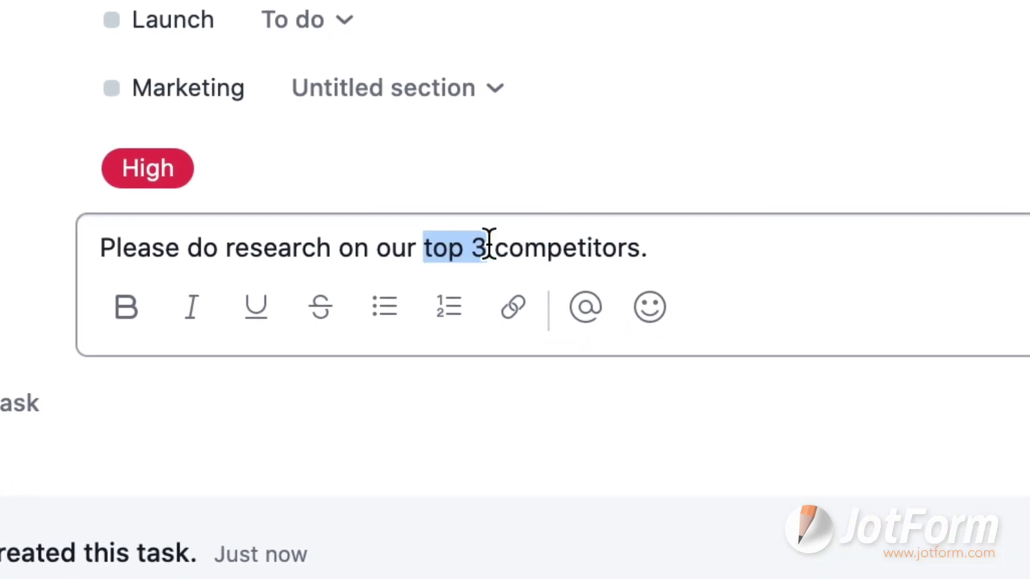
{"action": "left_click", "coordinate": [126, 307]}
{"action": "left_click", "coordinate": [192, 306]}
{"action": "left_click", "coordinate": [256, 306]}
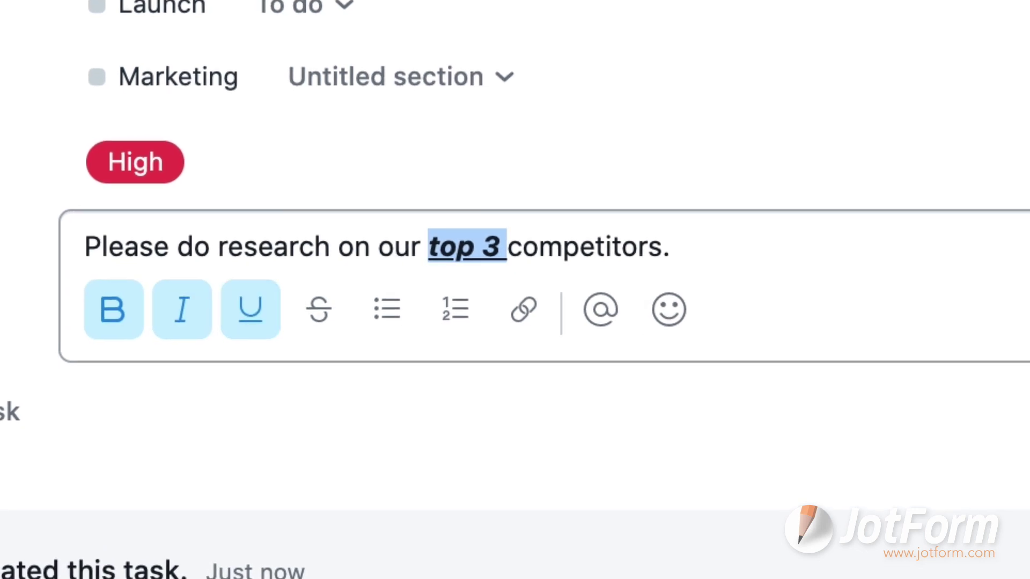
Step: End the description with 'Thank you', an @-mention of the assignee and a grinning emoji, then close the task
{"action": "left_click", "coordinate": [670, 247]}
{"action": "type", "text": "Thank you "}
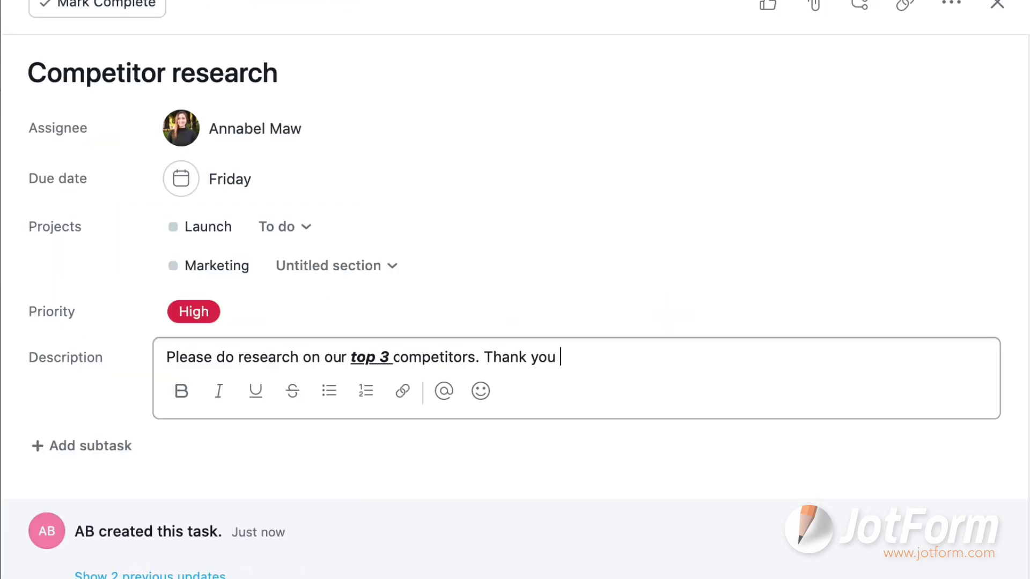
{"action": "type", "text": "@Ann"}
{"action": "left_click", "coordinate": [626, 432]}
{"action": "type", "text": "!"}
{"action": "left_click", "coordinate": [485, 390]}
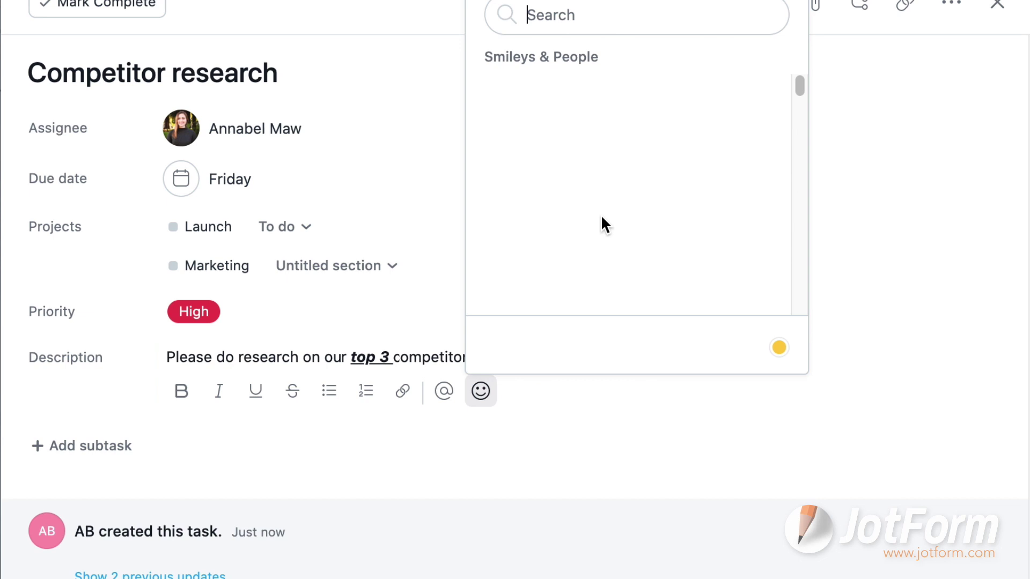
{"action": "left_click", "coordinate": [496, 92]}
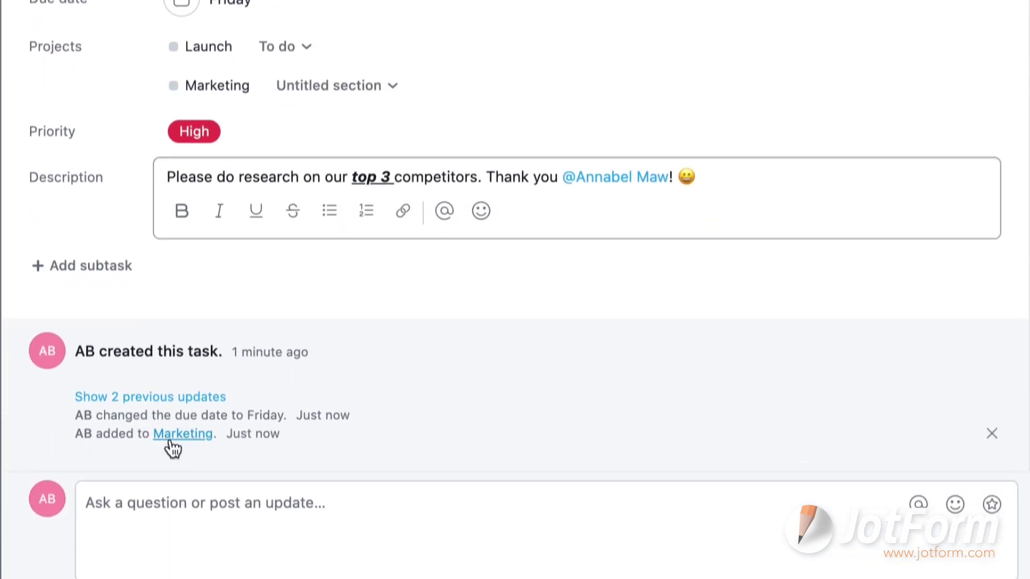
{"action": "left_click", "coordinate": [177, 440]}
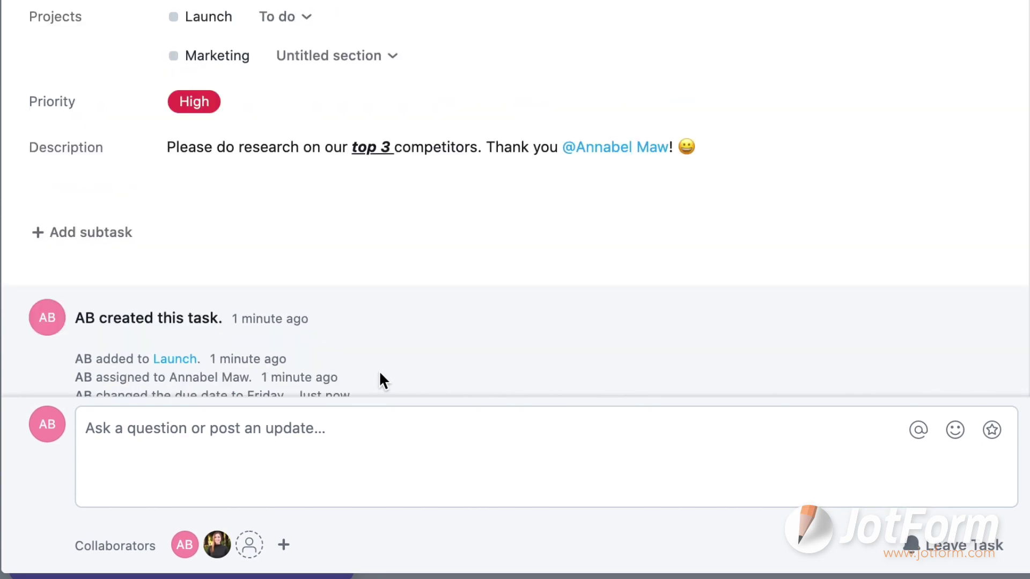
{"action": "left_click", "coordinate": [803, 60]}
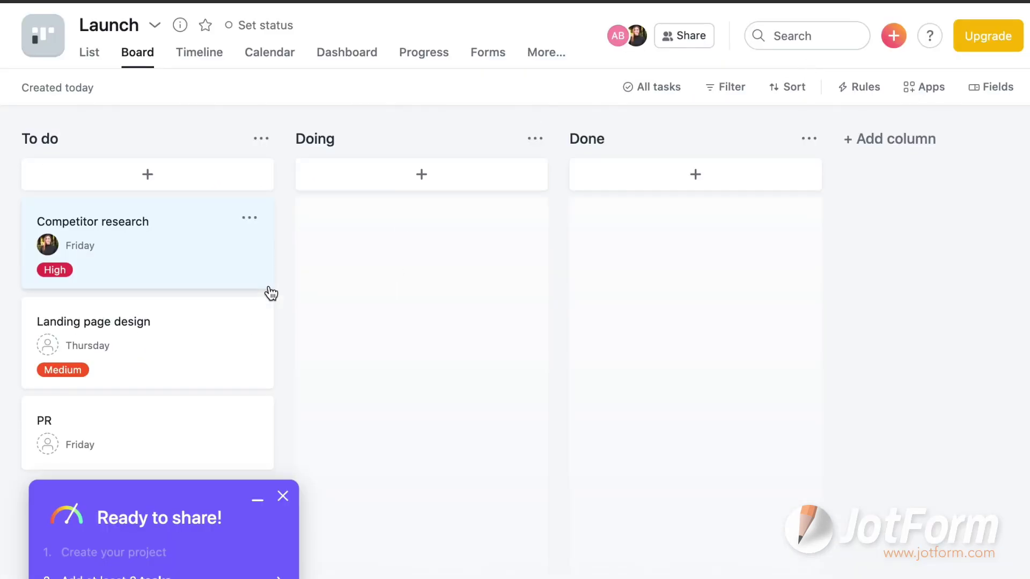
Step: Look through the project's List, Board, Timeline, Calendar and More views
{"action": "left_click", "coordinate": [95, 53]}
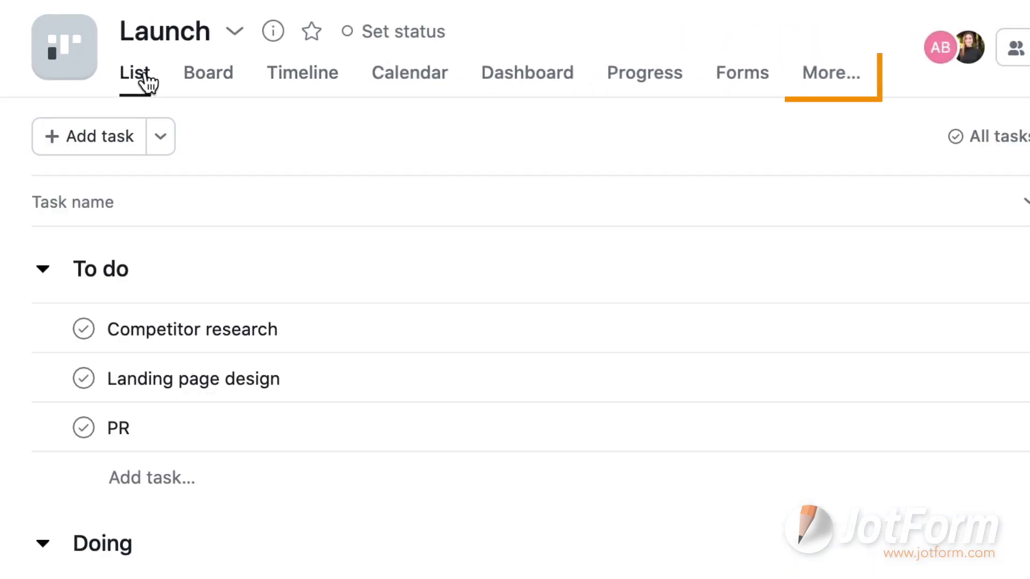
{"action": "left_click", "coordinate": [208, 75]}
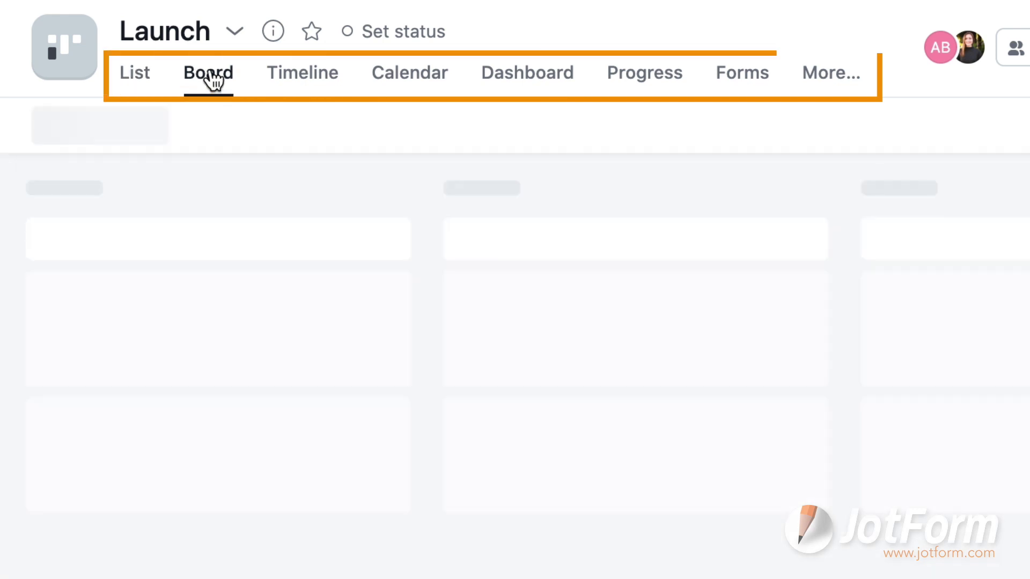
{"action": "left_click", "coordinate": [287, 81]}
{"action": "left_click", "coordinate": [401, 84]}
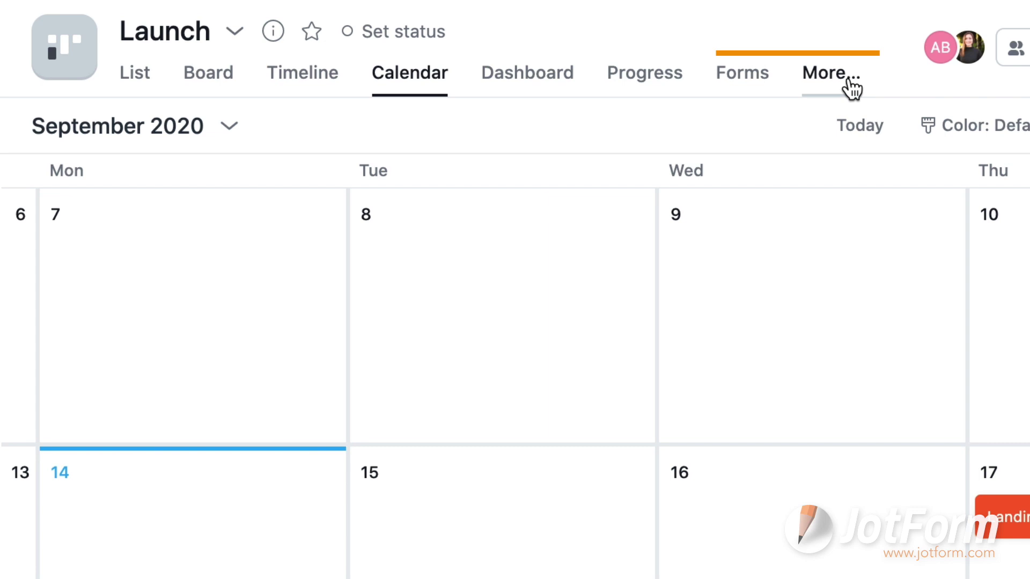
{"action": "left_click", "coordinate": [837, 78]}
Step: Return to the board view and set the Launch project colour to magenta
{"action": "left_click", "coordinate": [208, 75]}
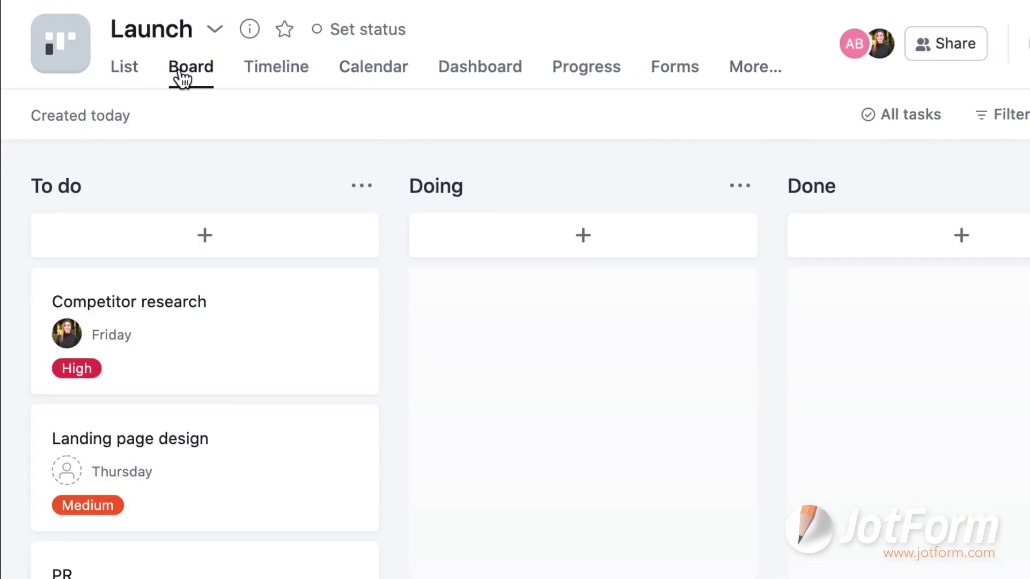
{"action": "left_click", "coordinate": [71, 46]}
{"action": "left_click", "coordinate": [223, 157]}
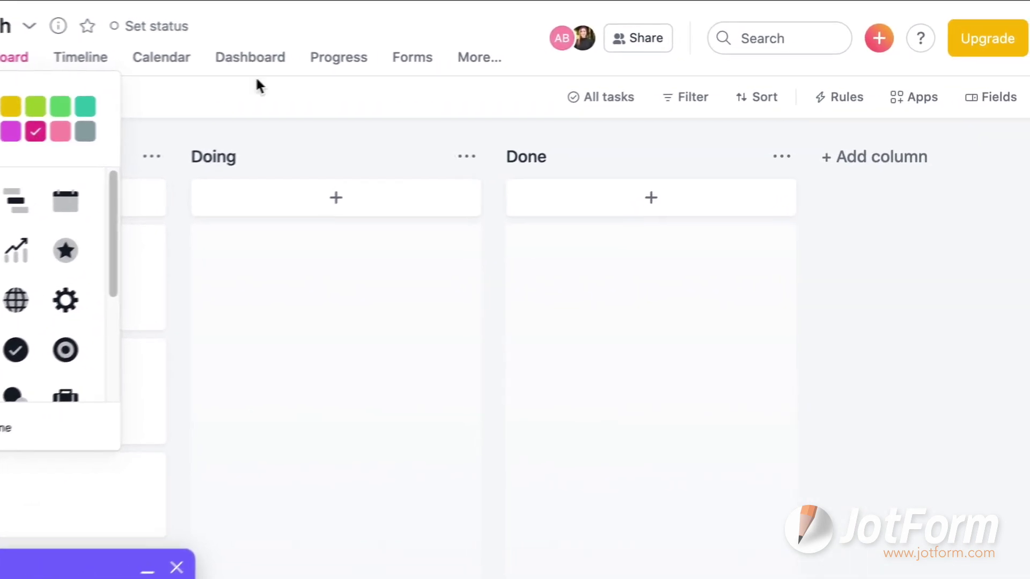
{"action": "left_click", "coordinate": [860, 39]}
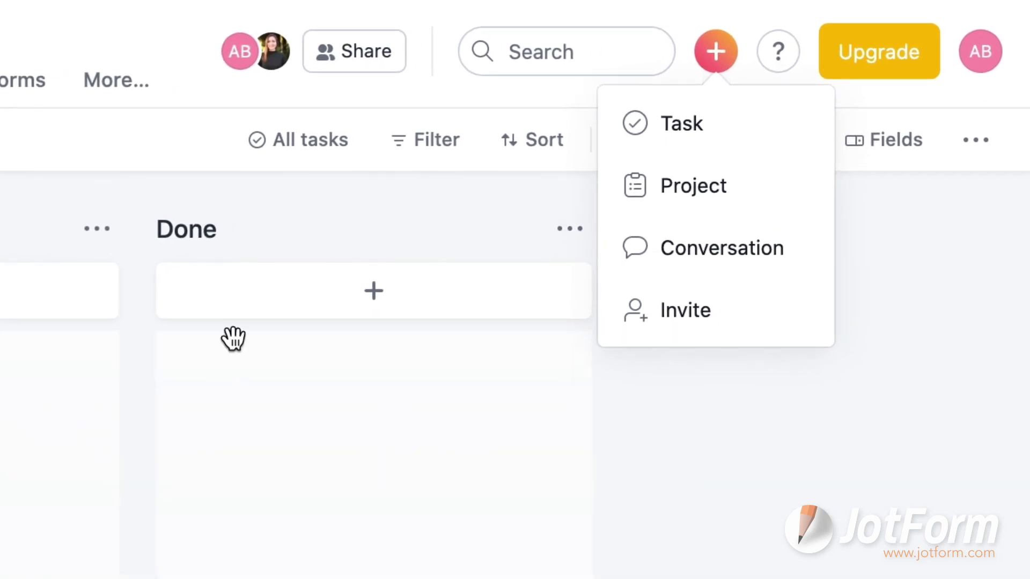
{"action": "left_click", "coordinate": [411, 155]}
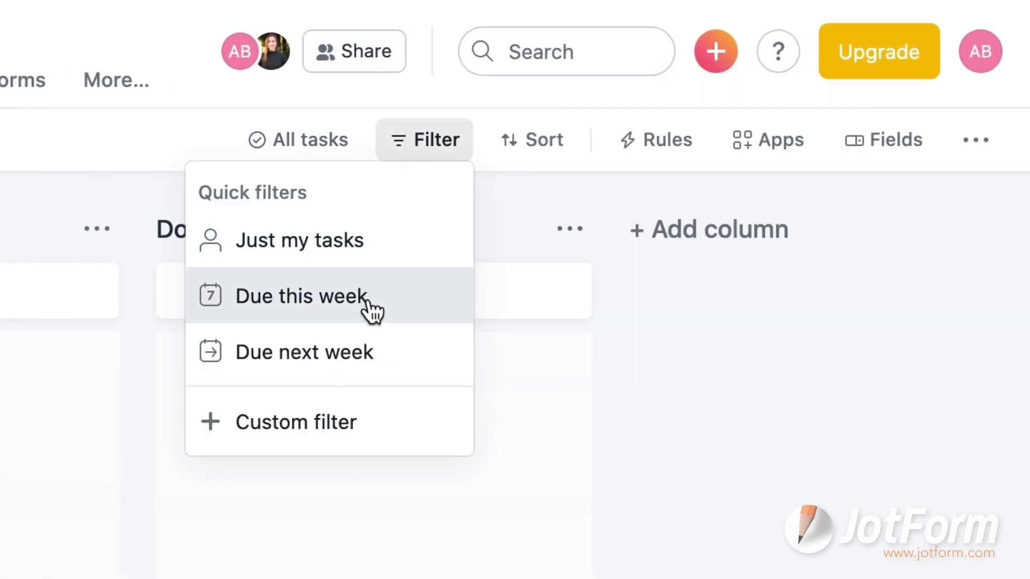
{"action": "left_click", "coordinate": [338, 146]}
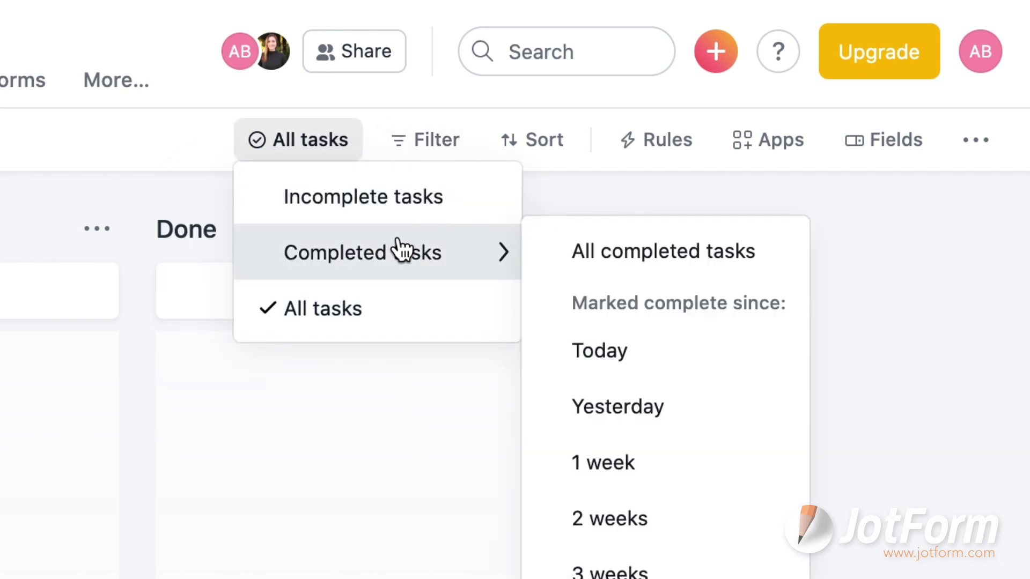
{"action": "left_click", "coordinate": [527, 142]}
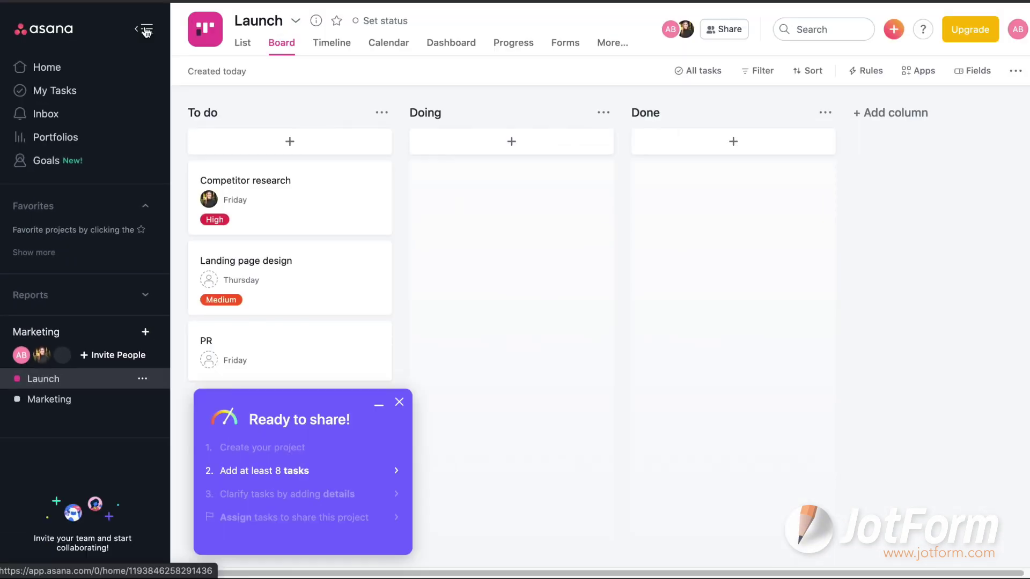
Step: Collapse the navigation sidebar so the Launch board fills the window
{"action": "left_click", "coordinate": [146, 31]}
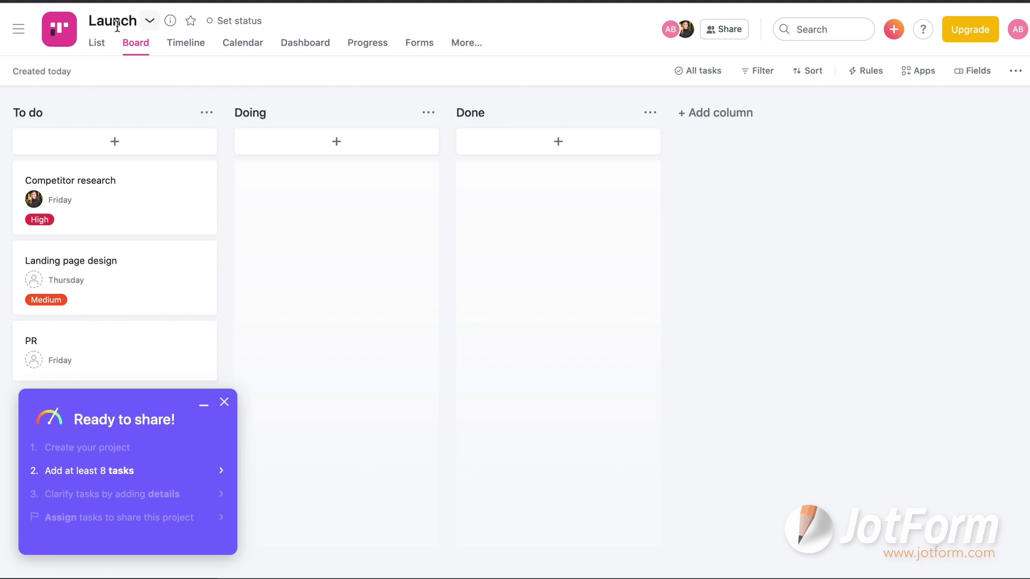